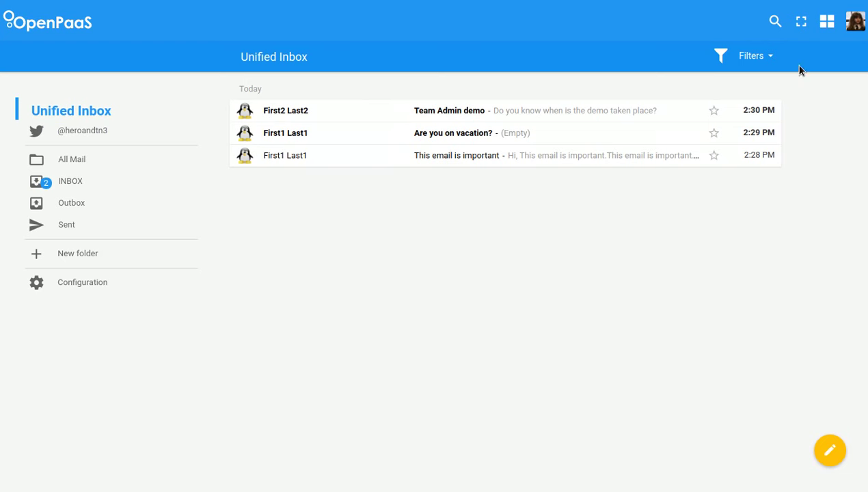
- Open the Administration Center from the apps grid
{"action": "left_click", "coordinate": [823, 26]}
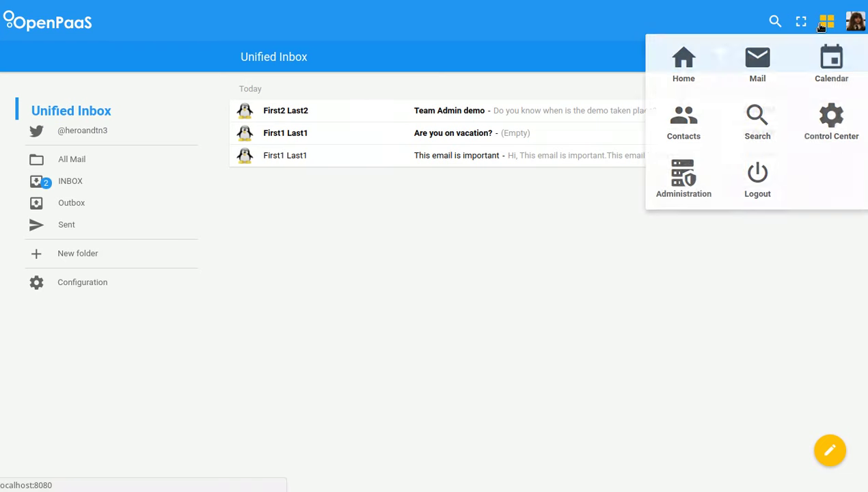
{"action": "left_click", "coordinate": [685, 183]}
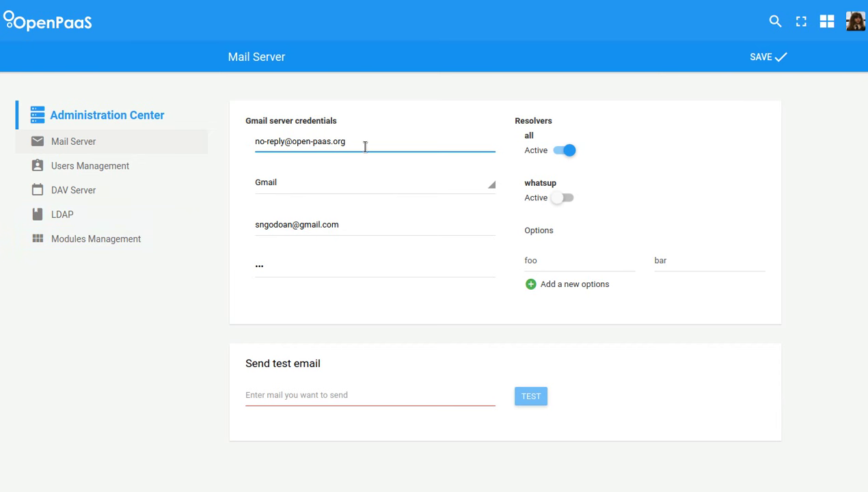
{"action": "key", "text": "BackSpace"}
{"action": "key", "text": "BackSpace"}
{"action": "type", "text": "."}
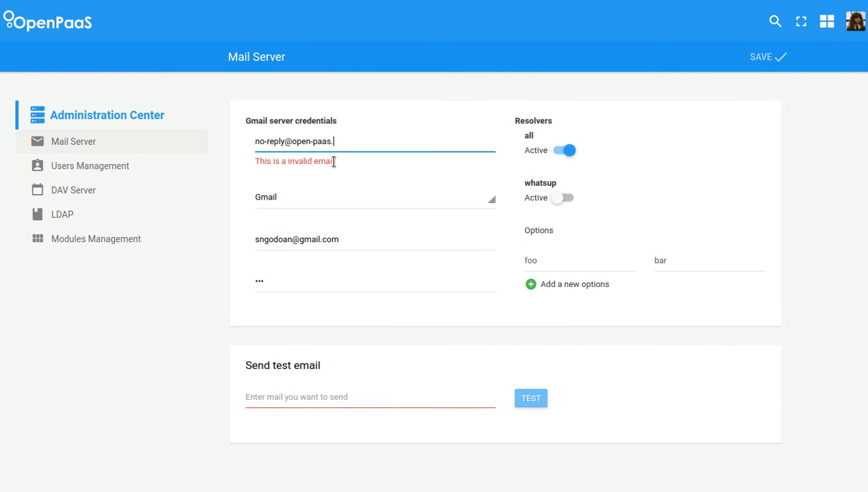
{"action": "type", "text": "org"}
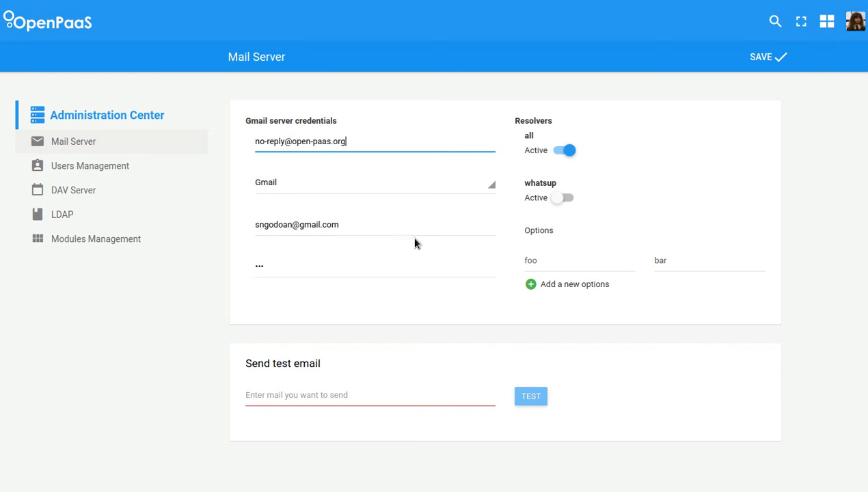
- Activate the whatsup resolver and add a new option foo1 with value bar1
{"action": "left_click", "coordinate": [564, 198]}
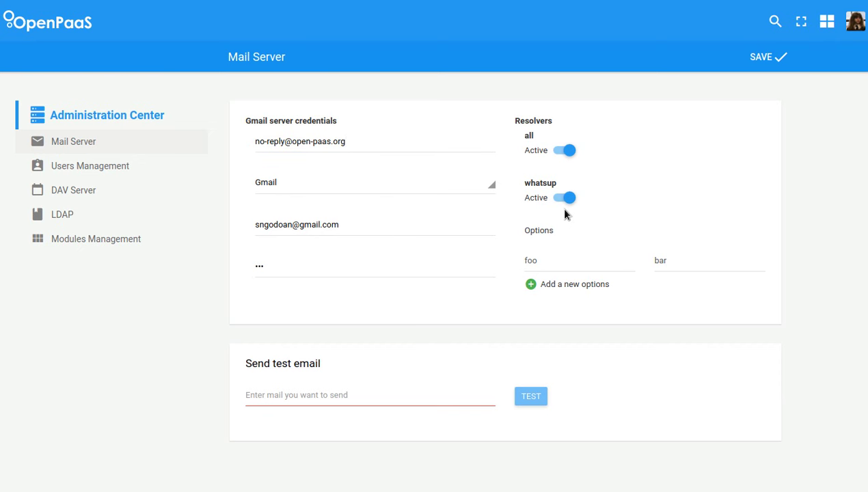
{"action": "mouse_move", "coordinate": [572, 262]}
{"action": "left_click", "coordinate": [575, 285]}
{"action": "left_click", "coordinate": [567, 288]}
{"action": "type", "text": "f"}
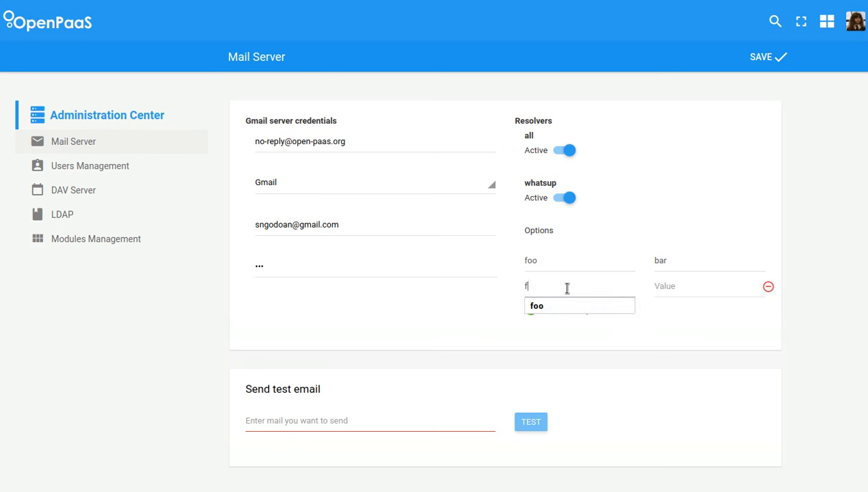
{"action": "type", "text": "oo1"}
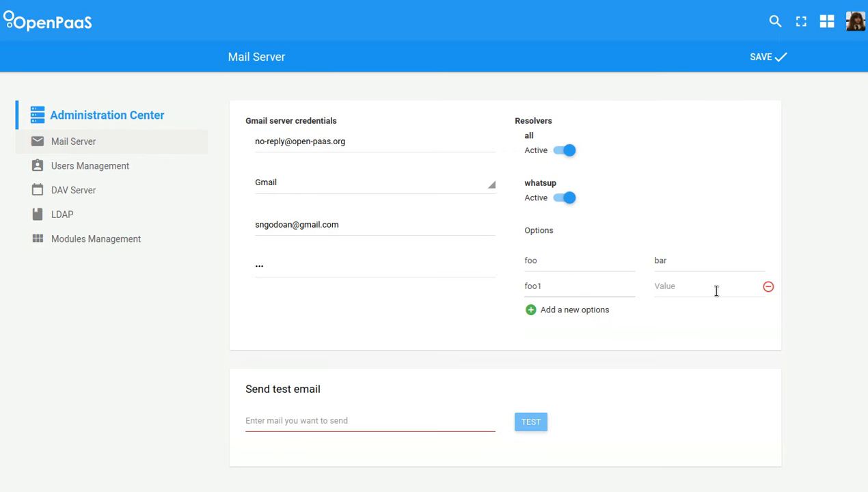
{"action": "left_click", "coordinate": [715, 292]}
{"action": "type", "text": "bar1"}
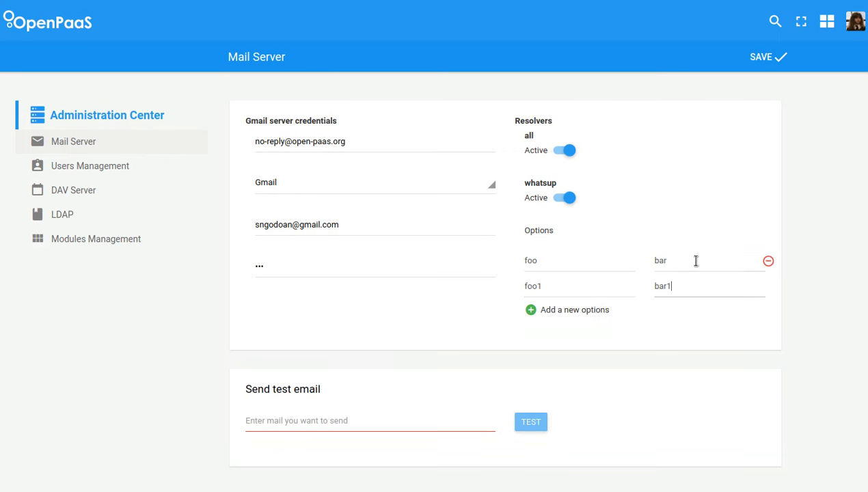
- Remove the original foo / bar resolver option
{"action": "left_click", "coordinate": [696, 261]}
{"action": "left_click", "coordinate": [768, 262]}
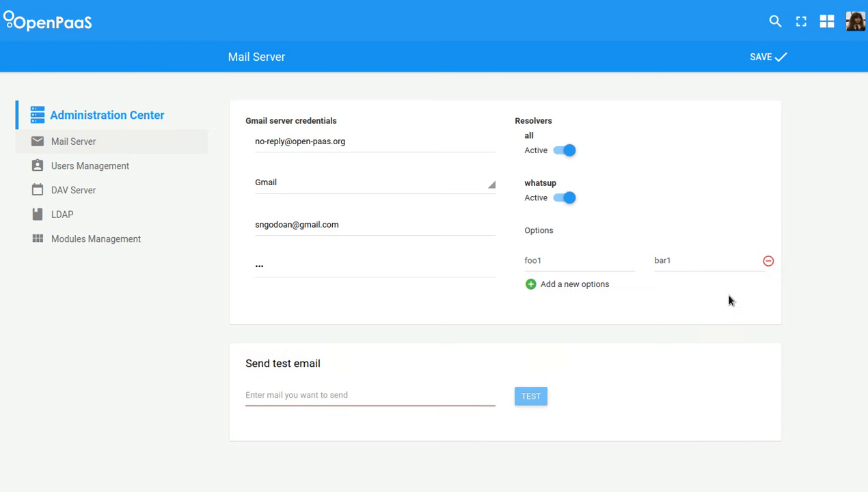
{"action": "left_click", "coordinate": [354, 189]}
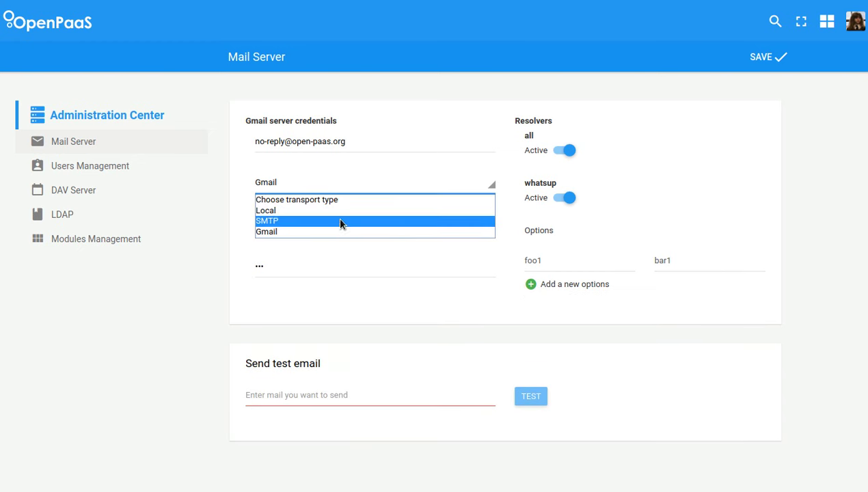
- Set the mail transport to Local with module nodemailer-browser, folder /tmp and Browser enabled
{"action": "left_click", "coordinate": [339, 221]}
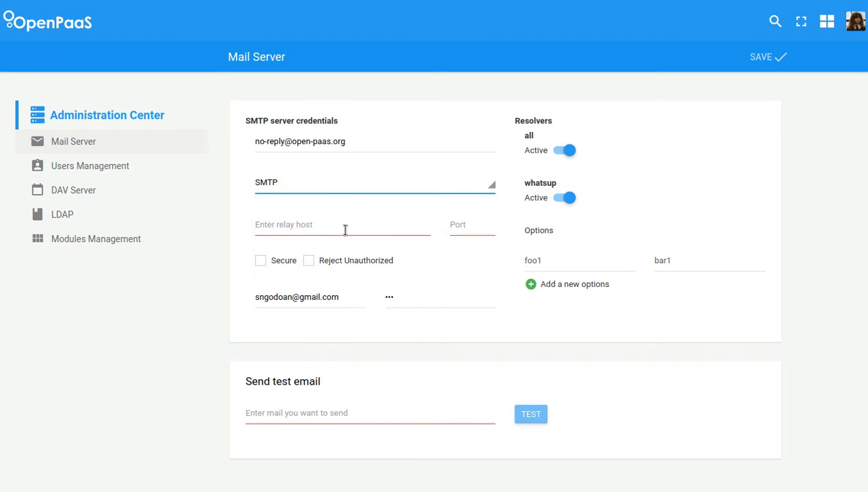
{"action": "left_click", "coordinate": [331, 179]}
{"action": "left_click", "coordinate": [327, 210]}
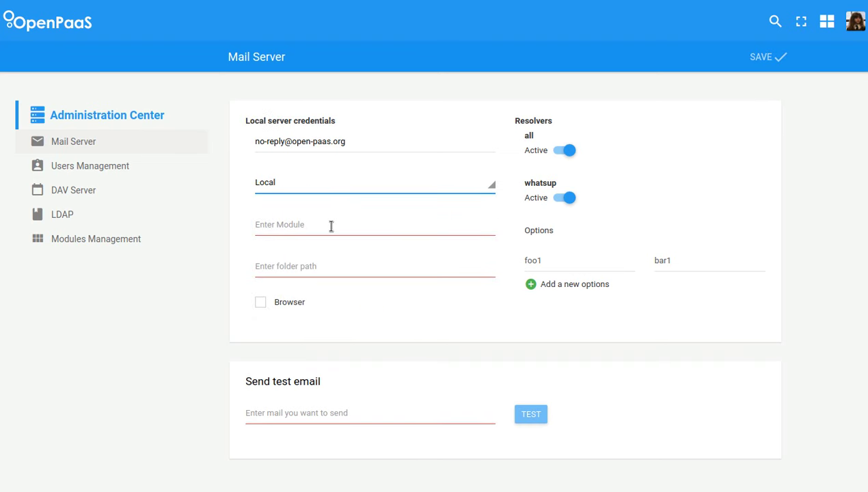
{"action": "left_click", "coordinate": [331, 225]}
{"action": "left_click", "coordinate": [325, 240]}
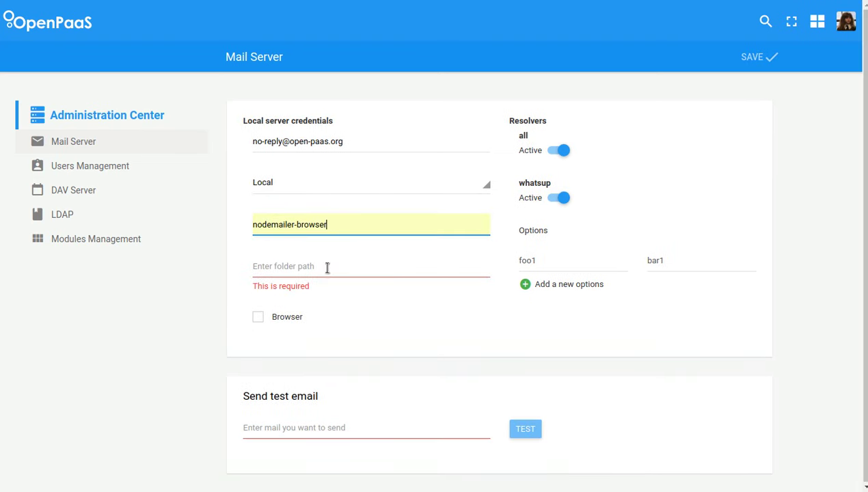
{"action": "left_click", "coordinate": [327, 268]}
{"action": "left_click", "coordinate": [319, 287]}
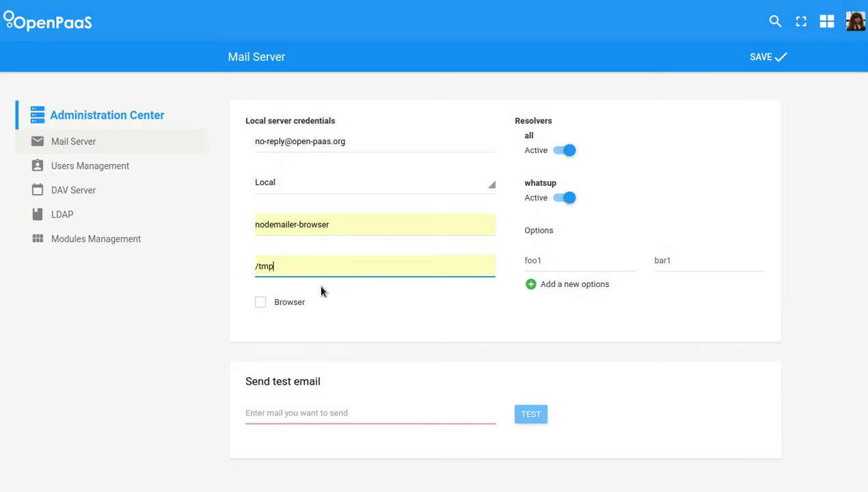
{"action": "left_click", "coordinate": [301, 306]}
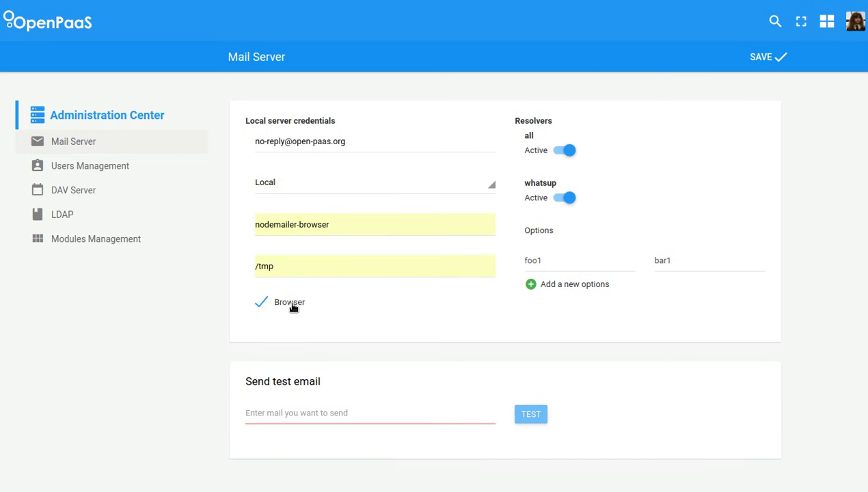
- Send a test email to a saved recipient address
{"action": "left_click", "coordinate": [346, 416]}
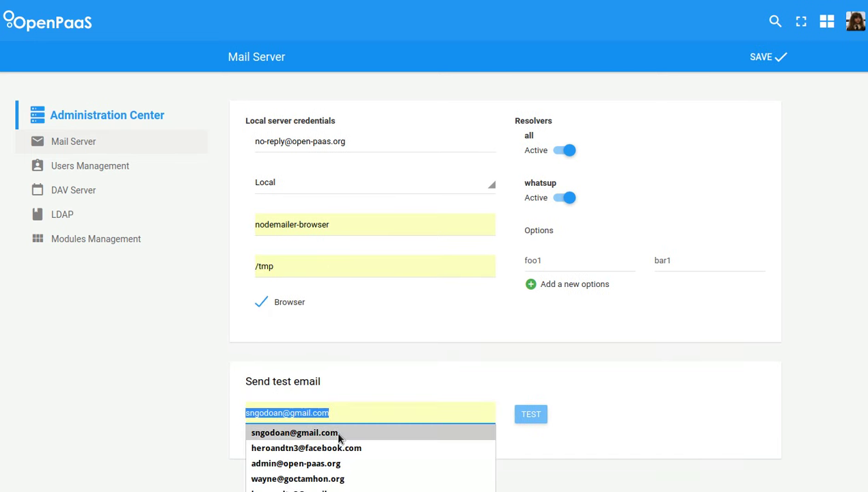
{"action": "left_click", "coordinate": [335, 431]}
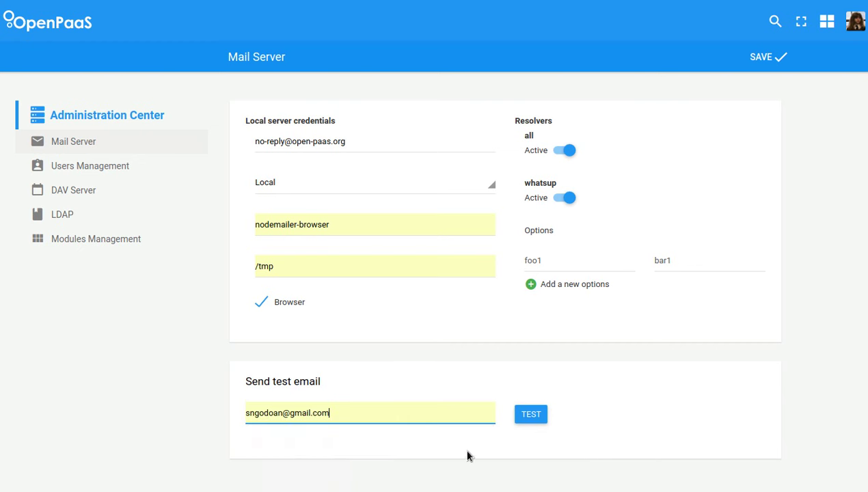
{"action": "left_click", "coordinate": [527, 415]}
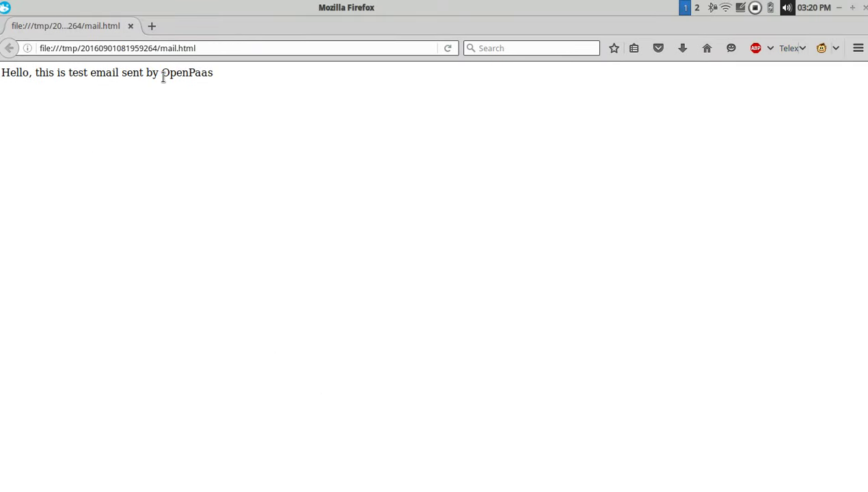
- Close the window showing the test email 'Hello, this is test email sent by OpenPaas'
{"action": "left_click", "coordinate": [131, 26]}
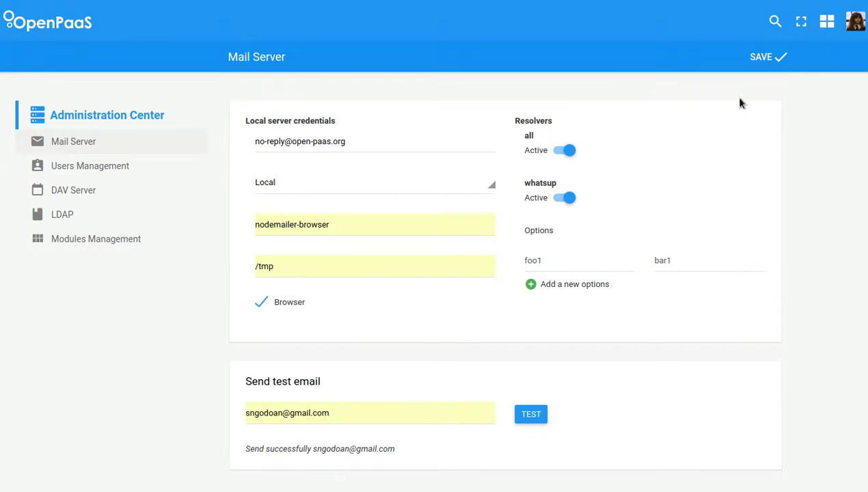
- Save the Mail Server settings and go to the DAV Server page
{"action": "left_click", "coordinate": [764, 56]}
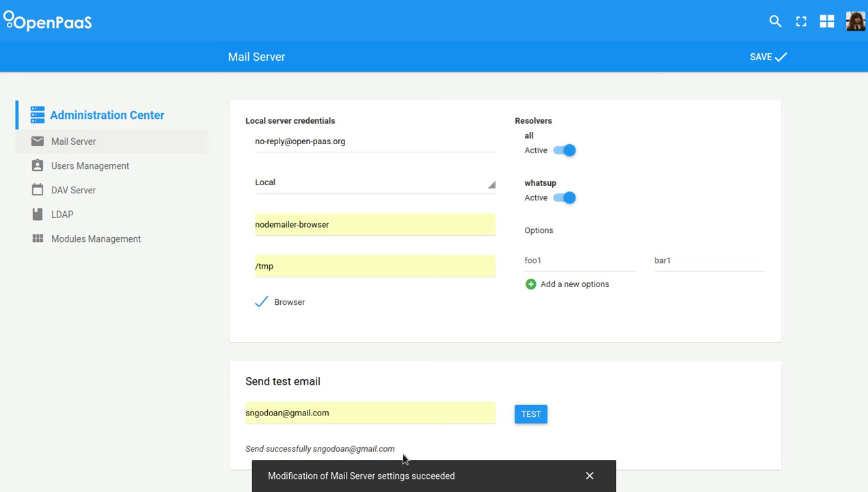
{"action": "left_click", "coordinate": [115, 196]}
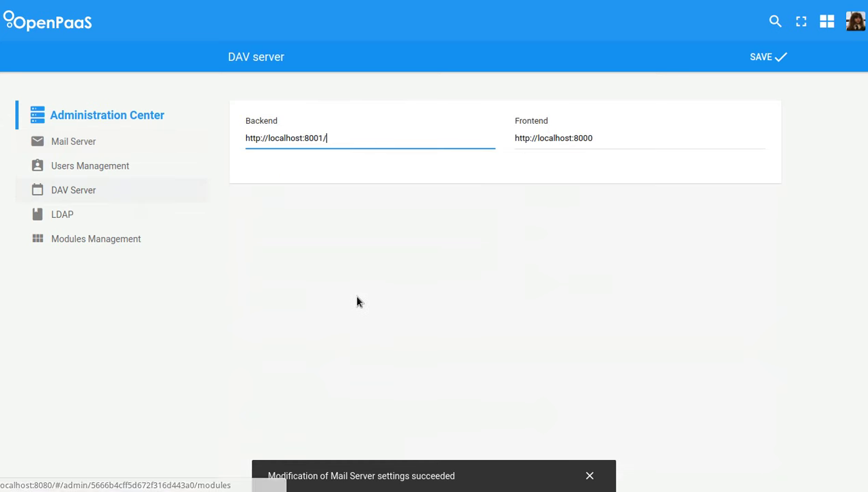
- On the LDAP page, delete and restore the open-paas configuration, then add an empty one
{"action": "left_click", "coordinate": [87, 223]}
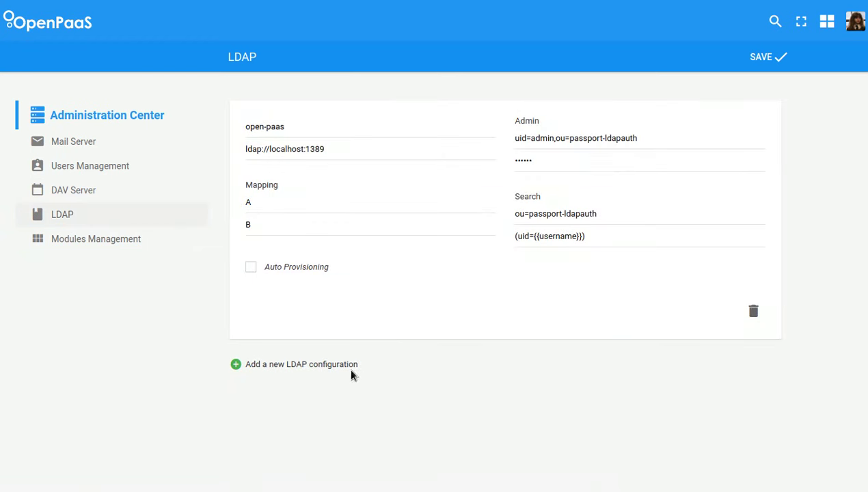
{"action": "left_click", "coordinate": [753, 311]}
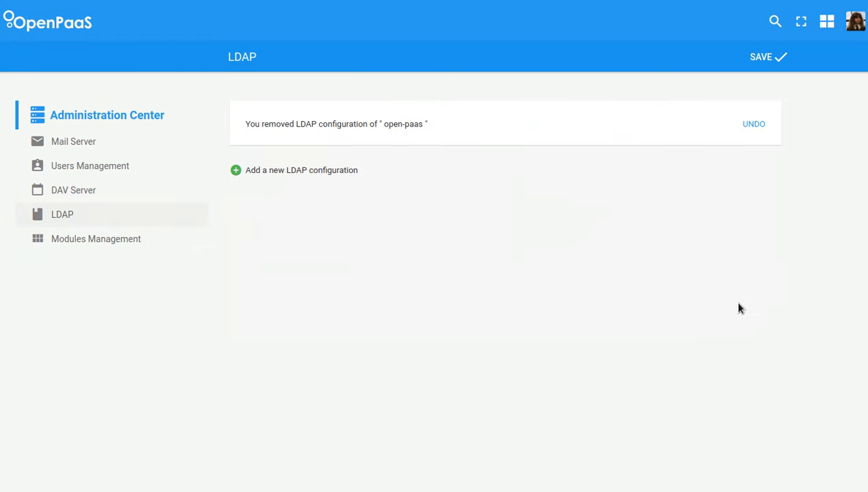
{"action": "left_click", "coordinate": [755, 125]}
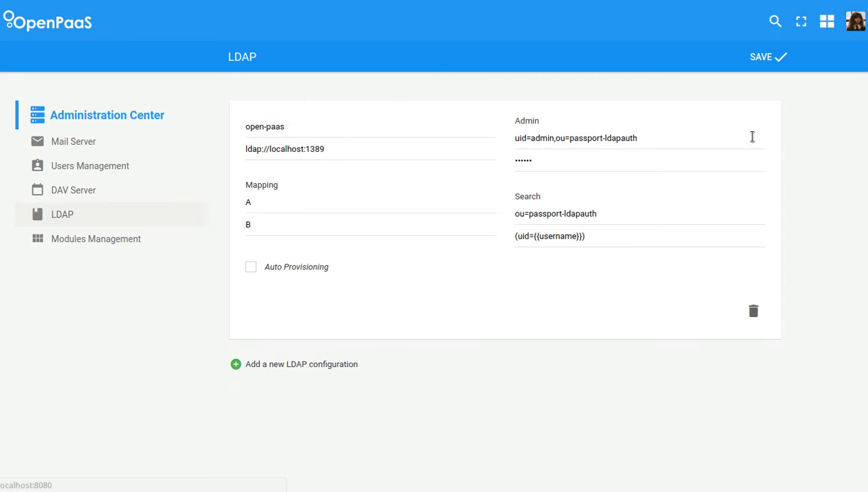
{"action": "left_click", "coordinate": [330, 367]}
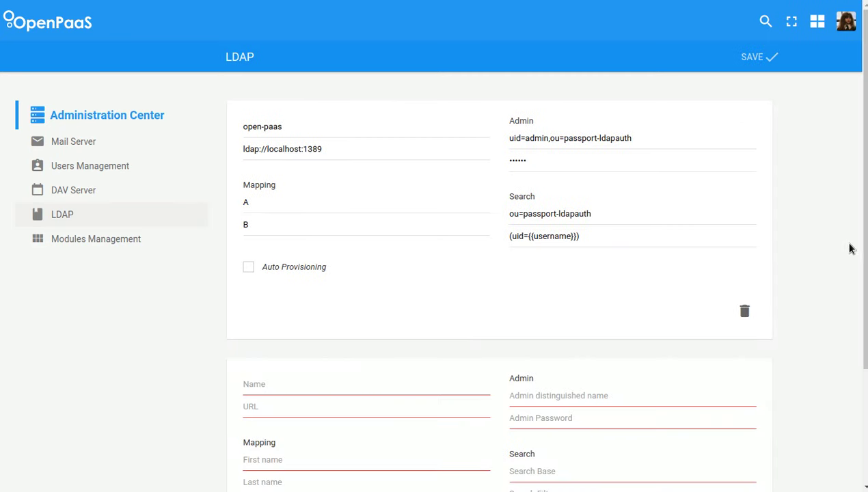
- Review the LDAP page and move on to Users Management
{"action": "scroll", "coordinate": [848, 342], "scroll_direction": "down", "scroll_amount": 3}
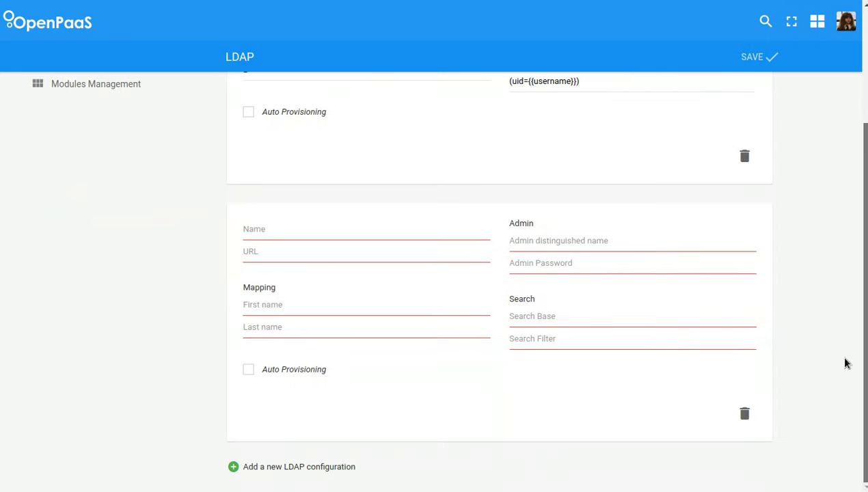
{"action": "scroll", "coordinate": [847, 341], "scroll_direction": "up", "scroll_amount": 3}
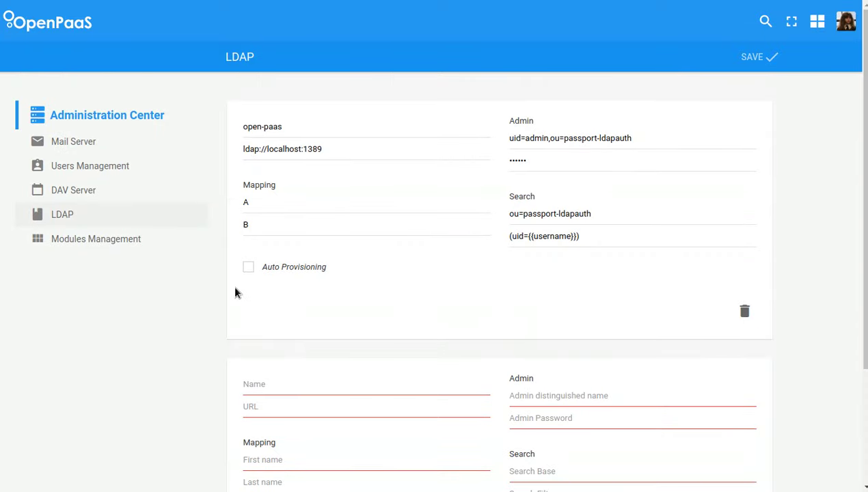
{"action": "left_click", "coordinate": [102, 167]}
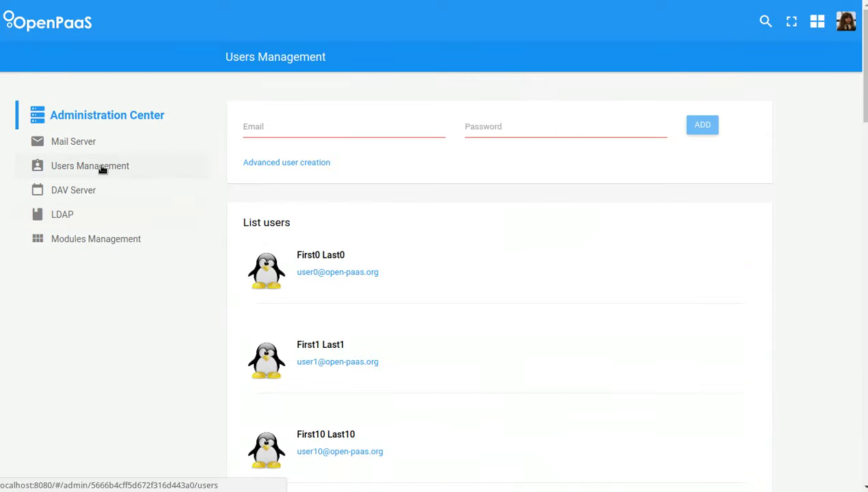
- Add user test1 with its email and a password, then enter the test2 user's email
{"action": "left_click", "coordinate": [329, 130]}
{"action": "left_click", "coordinate": [393, 133]}
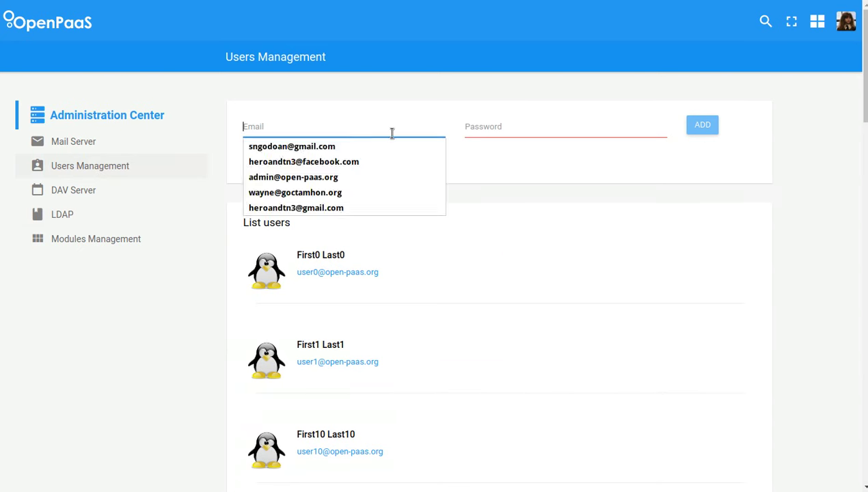
{"action": "type", "text": "test1@open-paas.org"}
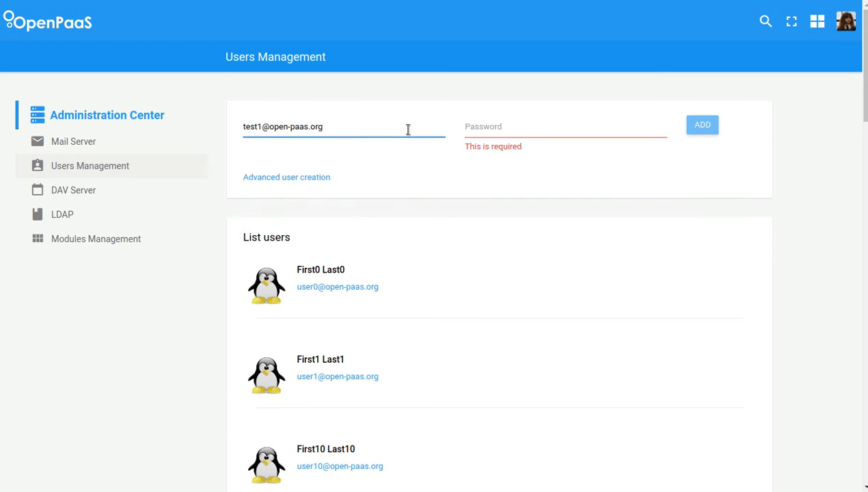
{"action": "key", "text": "Tab"}
{"action": "type", "text": "se"}
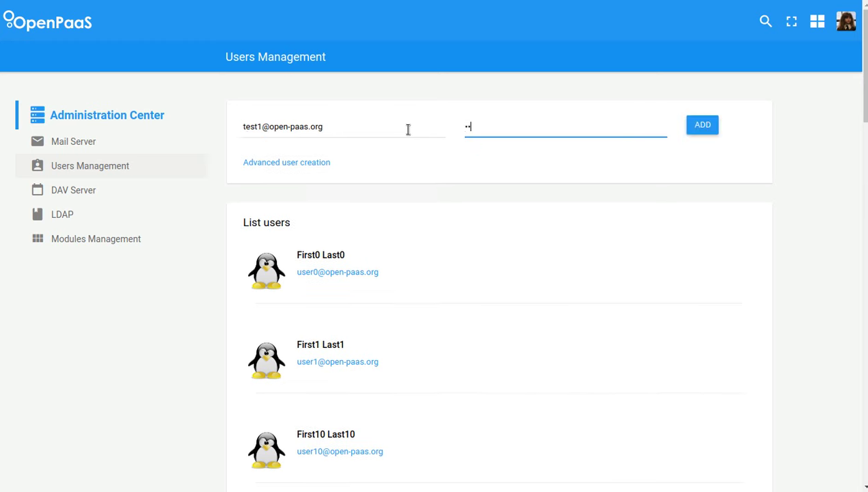
{"action": "left_click", "coordinate": [710, 127]}
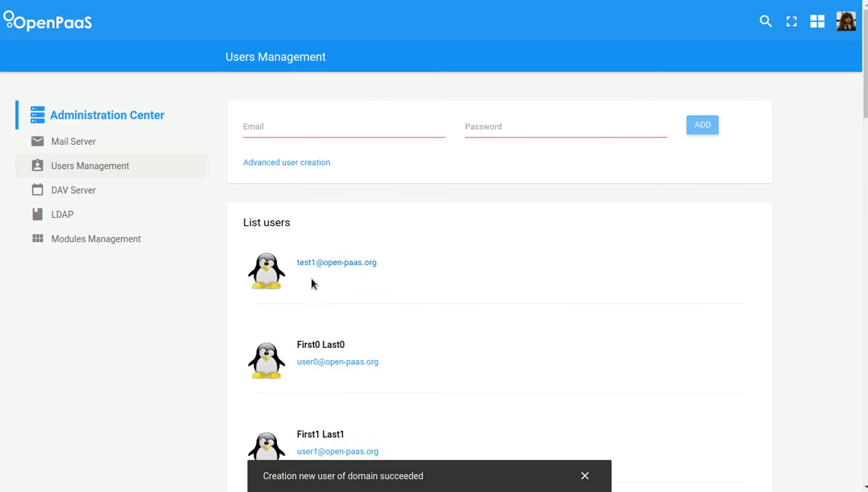
{"action": "left_click", "coordinate": [270, 128]}
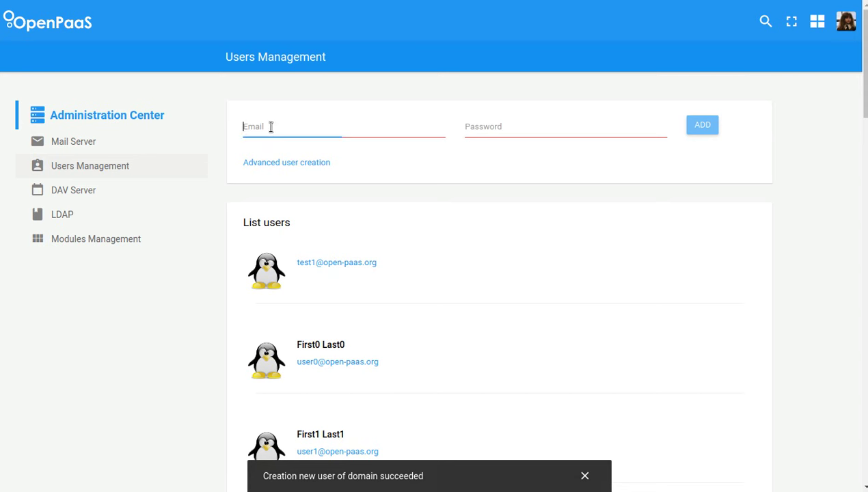
{"action": "type", "text": "test2"}
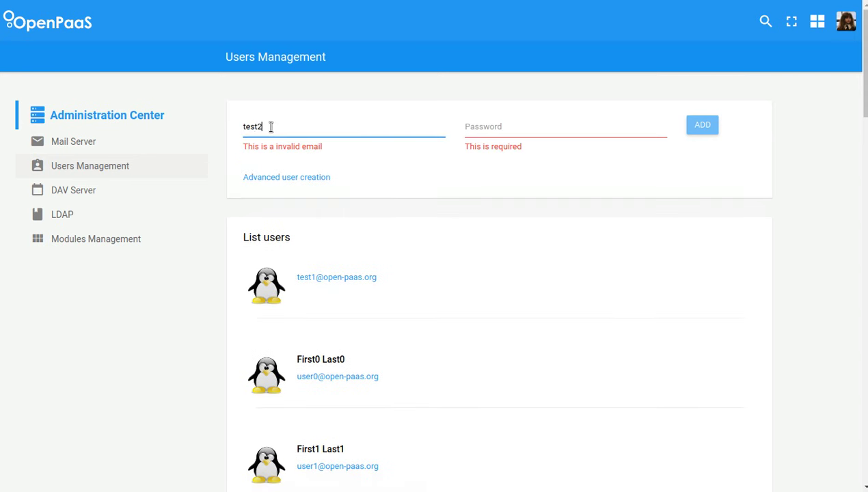
{"action": "type", "text": "@open-paas.org"}
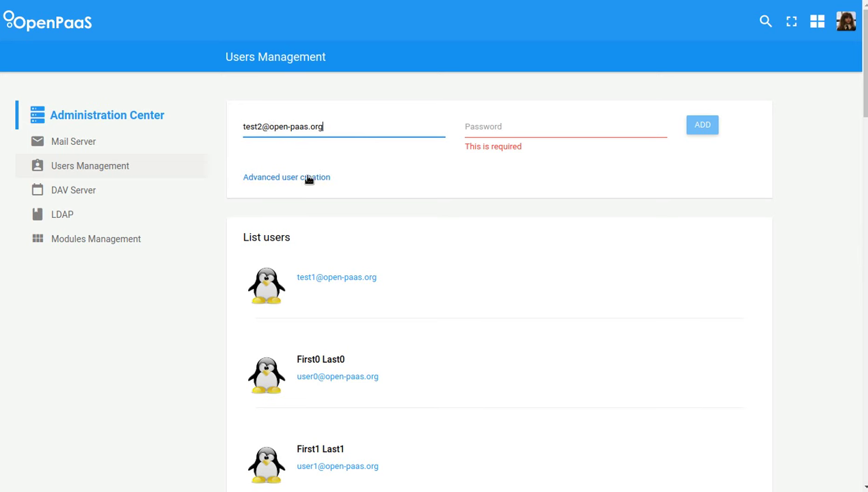
- In the advanced user form, enter the password and the user's first and last name
{"action": "left_click", "coordinate": [277, 182]}
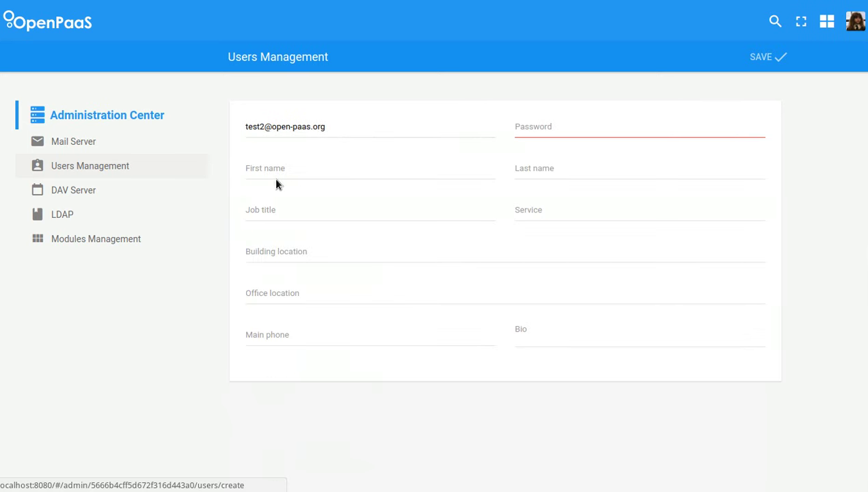
{"action": "left_click", "coordinate": [541, 130]}
{"action": "type", "text": "se"}
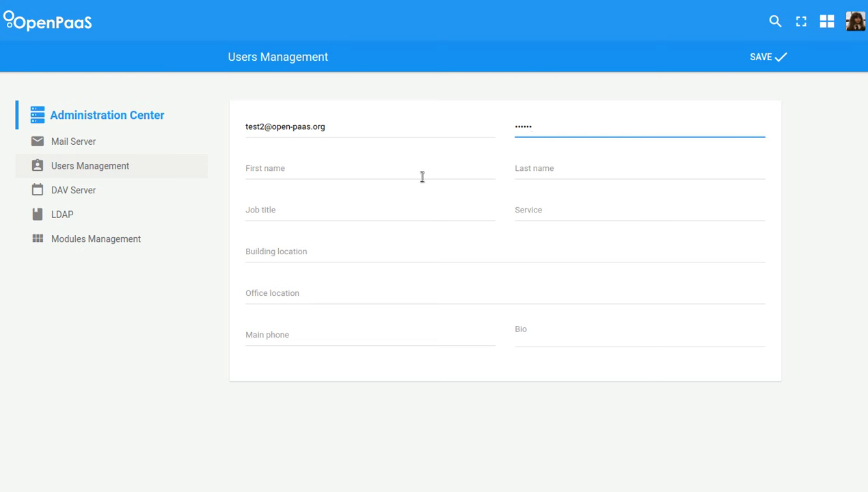
{"action": "left_click", "coordinate": [312, 169]}
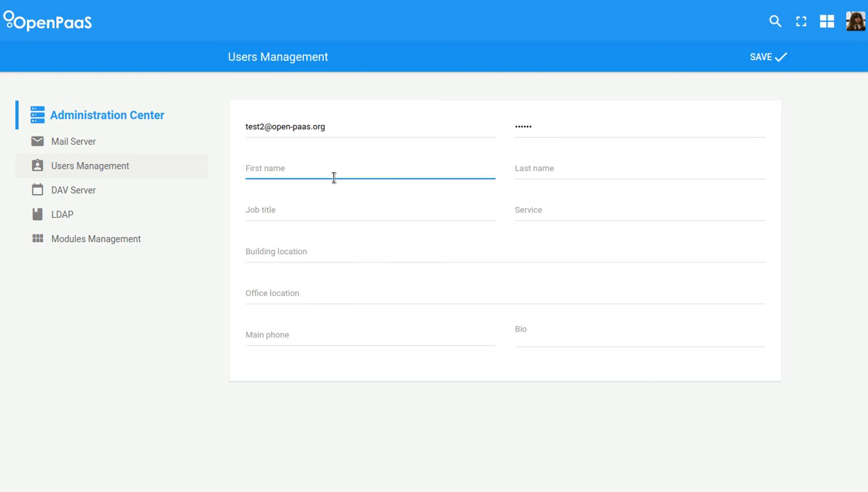
{"action": "key", "text": "Tab"}
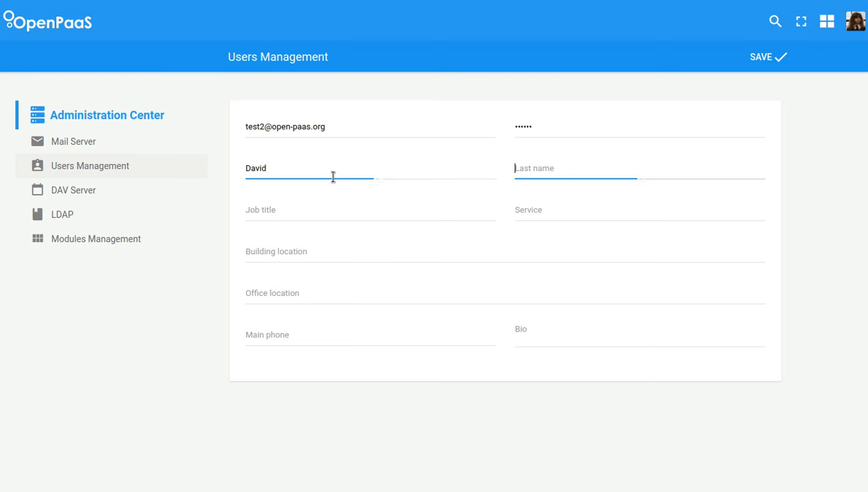
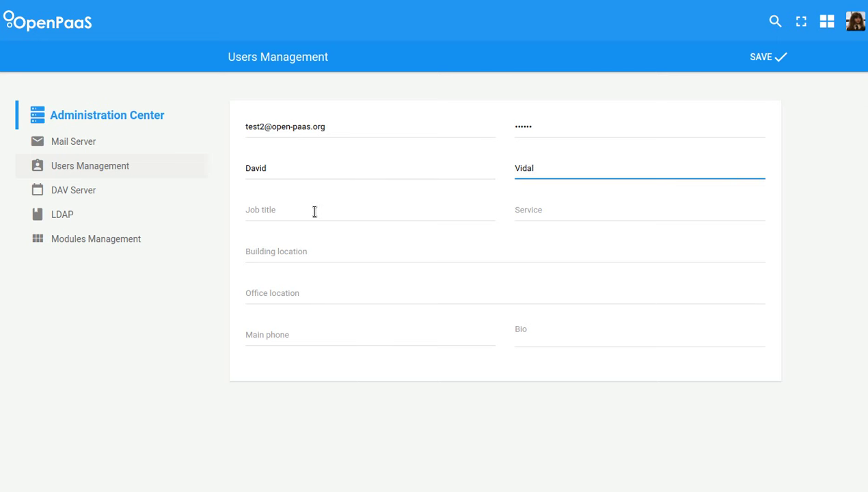
- Set job title Developer, service Linagora, location Hanoi, Vietnam, and save the user
{"action": "left_click", "coordinate": [314, 211]}
{"action": "type", "text": "Developer"}
{"action": "key", "text": "Tab"}
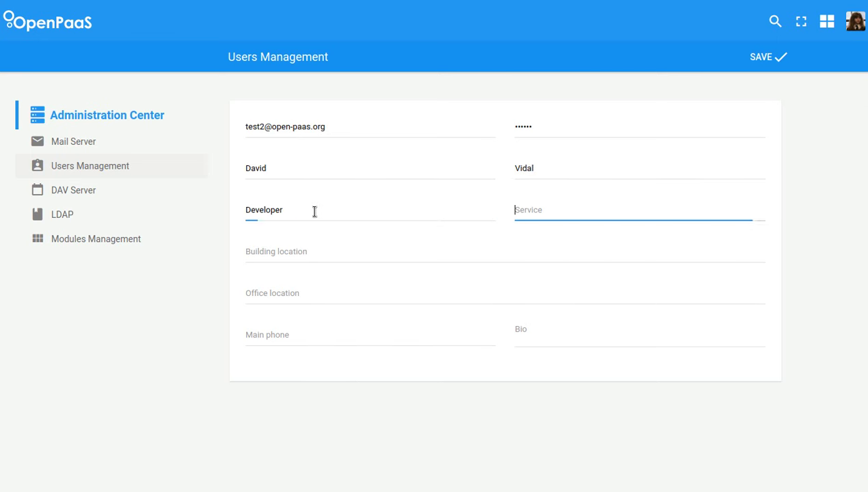
{"action": "type", "text": "Linagora"}
{"action": "key", "text": "Tab"}
{"action": "type", "text": "Ha"}
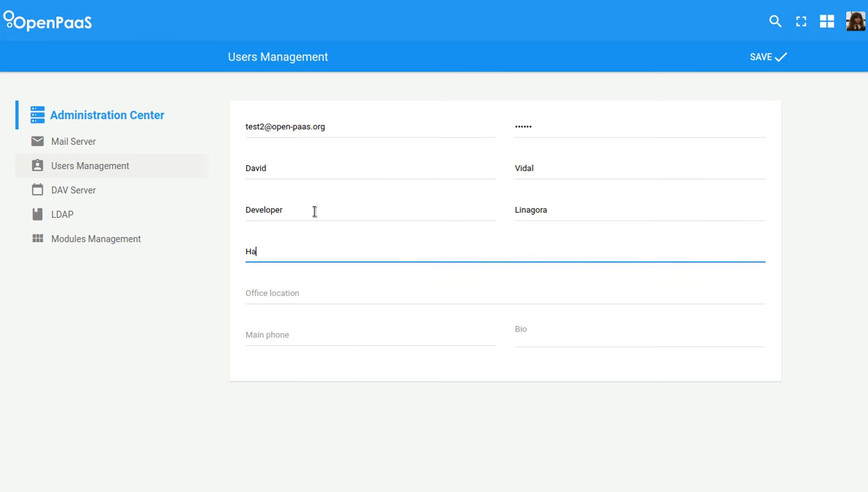
{"action": "type", "text": "noi, Vietnam"}
{"action": "key", "text": "Tab"}
{"action": "type", "text": "Hanoi, Vietnam"}
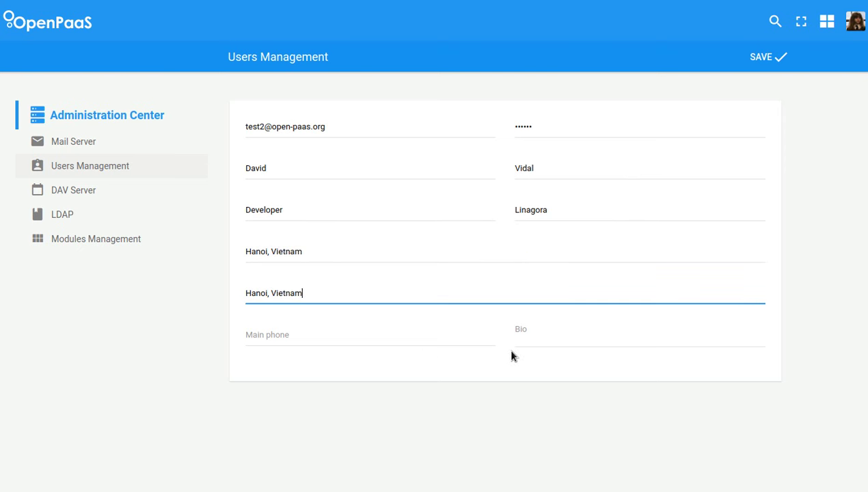
{"action": "left_click", "coordinate": [759, 59]}
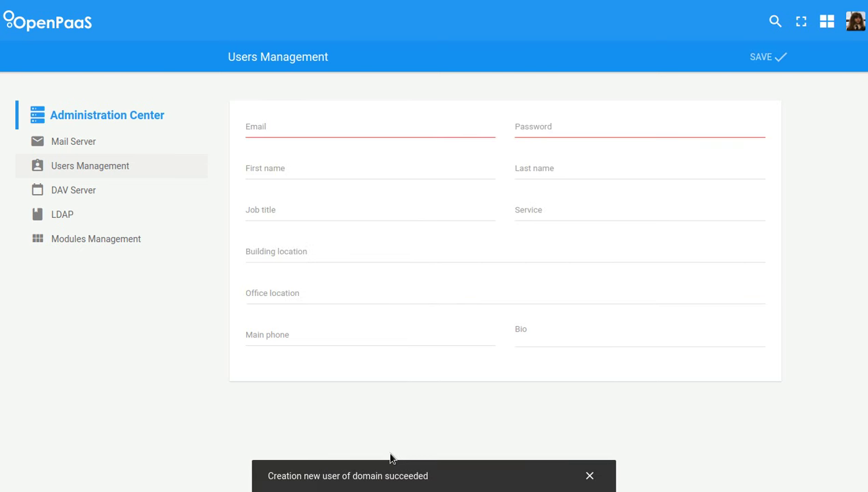
{"action": "left_click", "coordinate": [130, 167]}
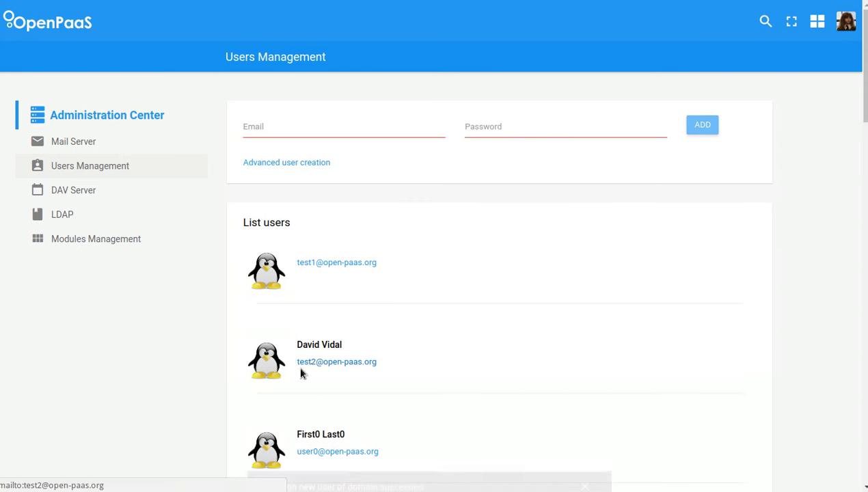
- View the new user's profile, then return to the Administration Center
{"action": "left_click", "coordinate": [276, 363]}
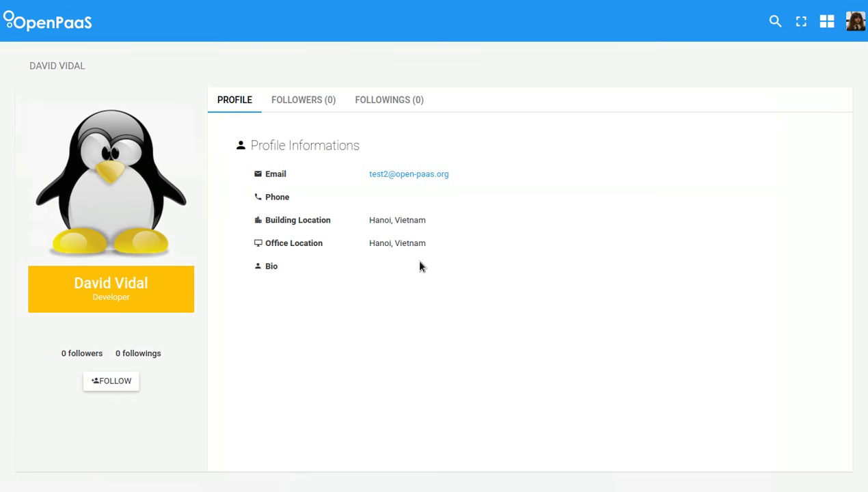
{"action": "left_click", "coordinate": [826, 23]}
{"action": "left_click", "coordinate": [678, 177]}
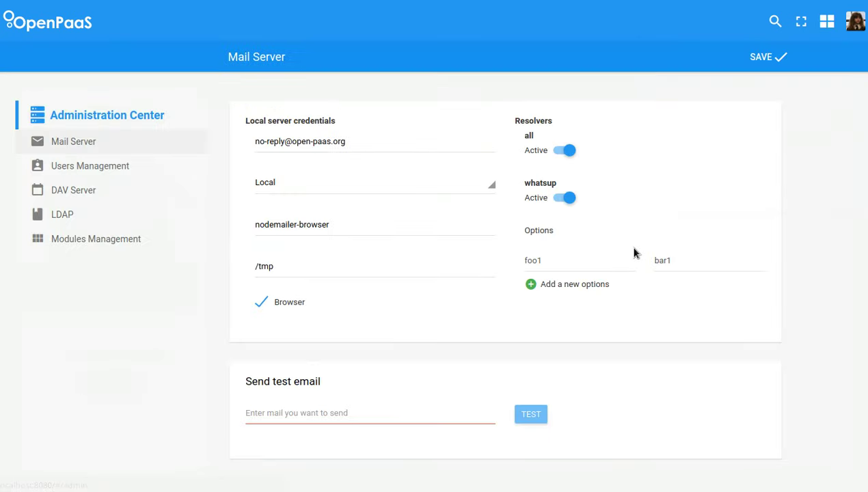
- In Modules Management, toggle the Unified Inbox module off and back on
{"action": "left_click", "coordinate": [132, 244]}
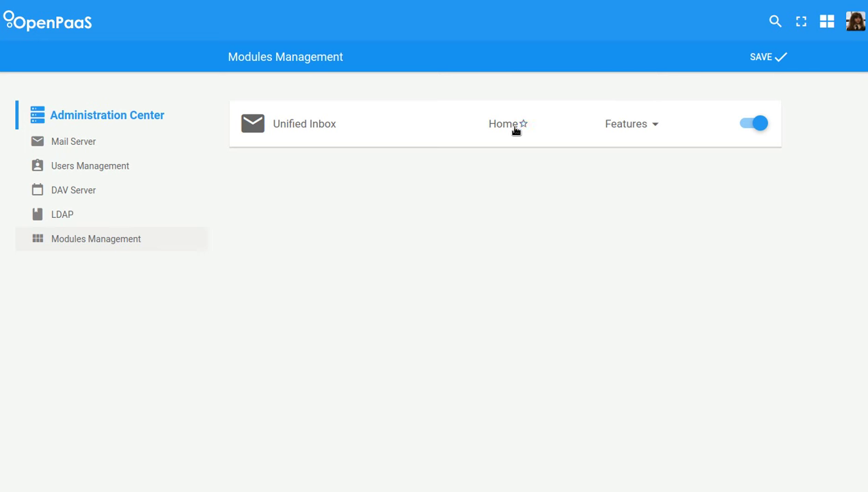
{"action": "left_click", "coordinate": [750, 125]}
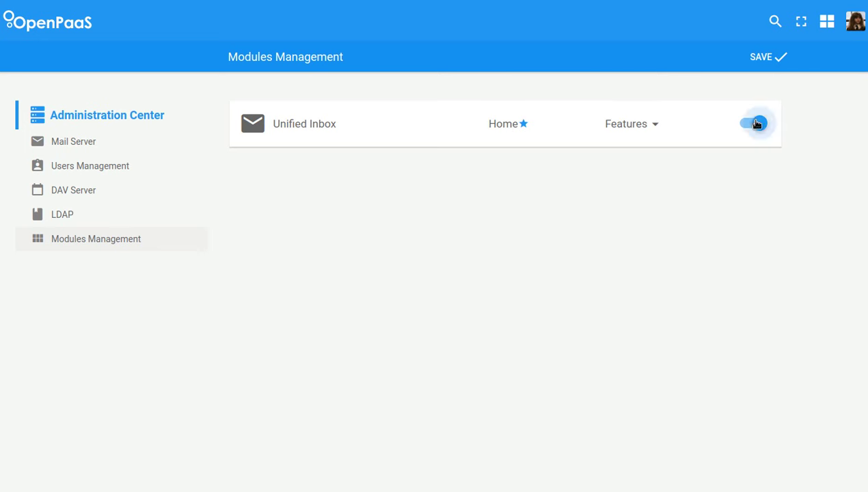
{"action": "left_click", "coordinate": [750, 129]}
- Set Unified Inbox swipe right to Move to trash and display email as Threads, keeping attachments on
{"action": "left_click", "coordinate": [634, 129]}
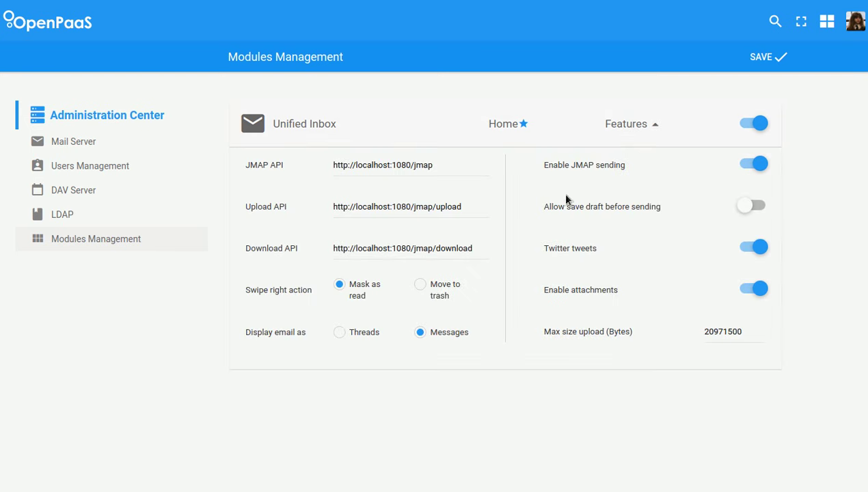
{"action": "left_click", "coordinate": [421, 287]}
{"action": "left_click", "coordinate": [357, 336]}
{"action": "left_click", "coordinate": [756, 290]}
{"action": "left_click", "coordinate": [749, 292]}
{"action": "left_click", "coordinate": [437, 133]}
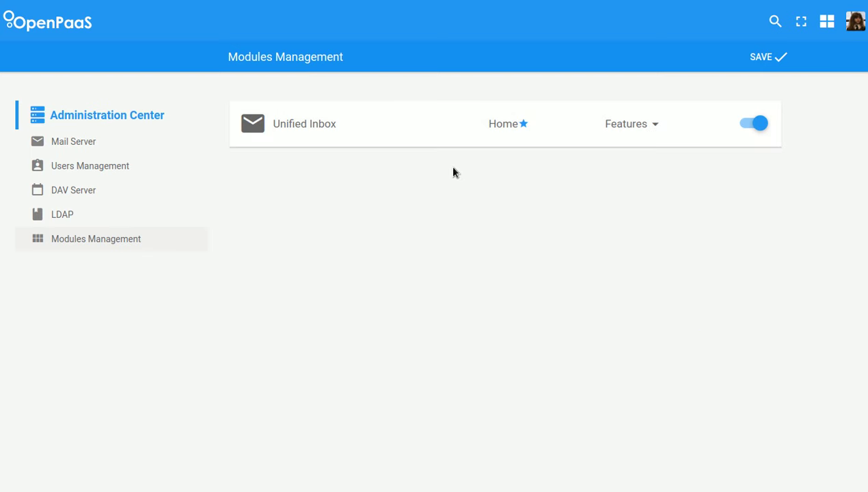